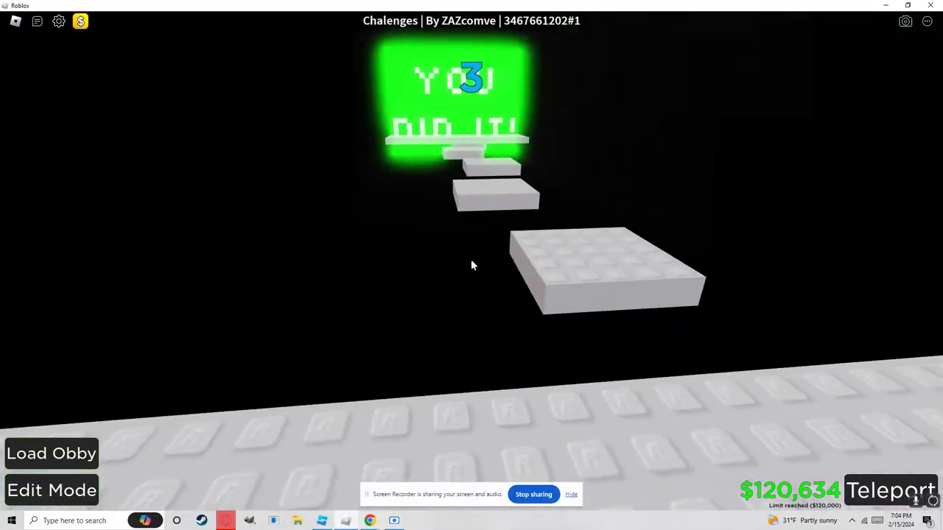
scroll(473, 265, up, 5)
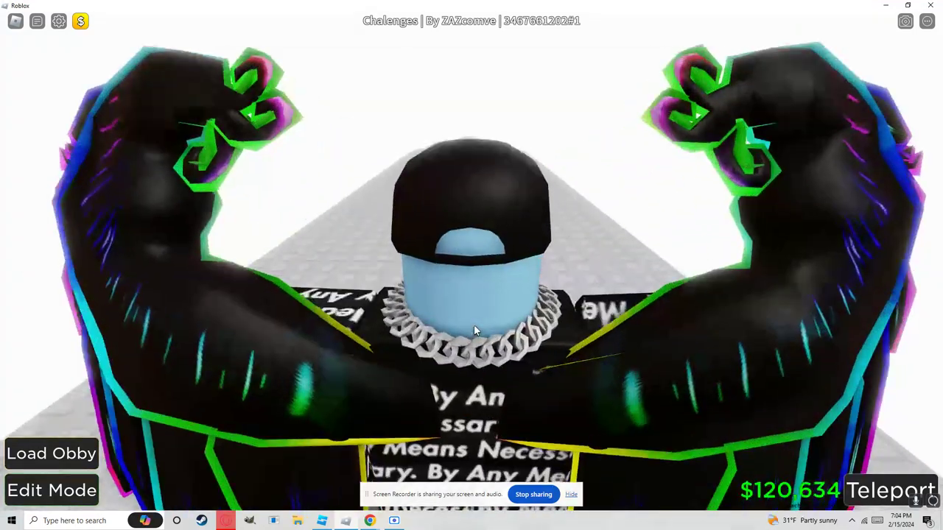
scroll(475, 331, up, 2)
scroll(473, 265, down, 4)
scroll(473, 265, up, 5)
scroll(473, 266, down, 5)
scroll(472, 266, up, 5)
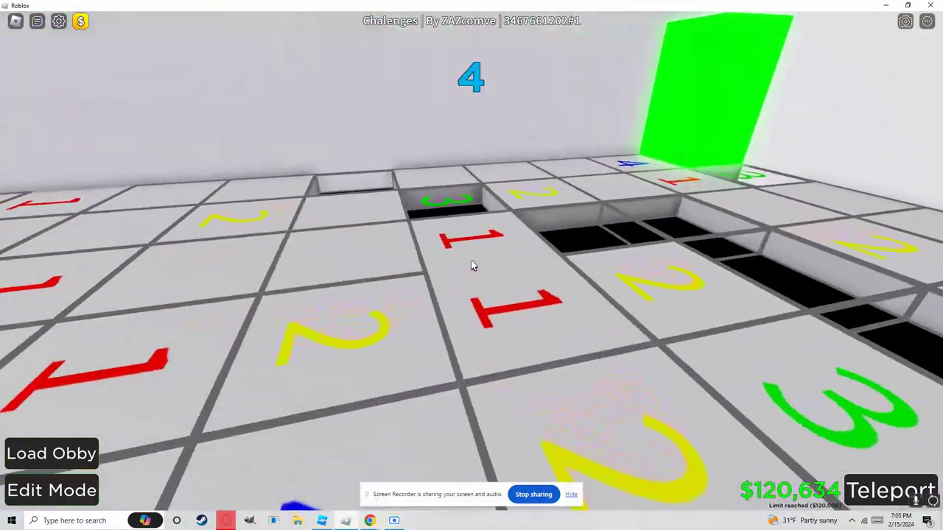
Walk forward across the Anything But 3 tiles onto the green finish block.
key(w)
key(w)
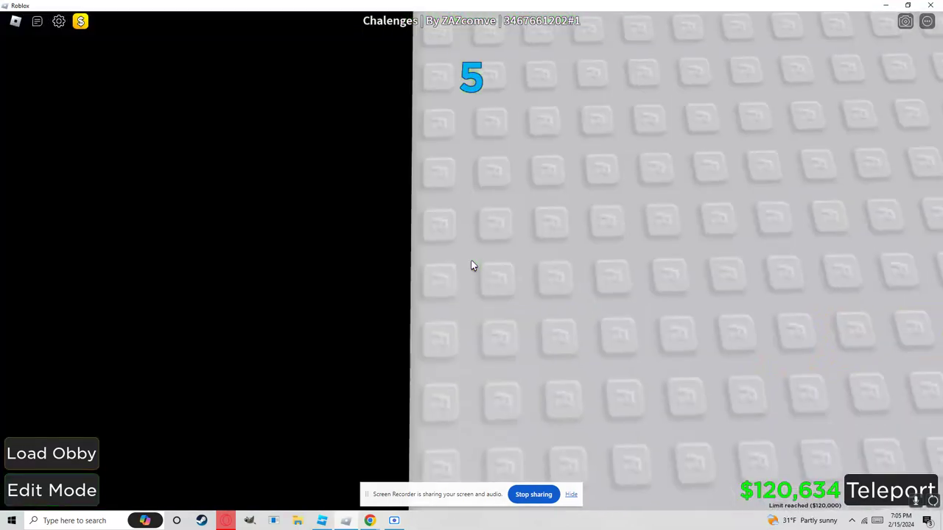
key(w)
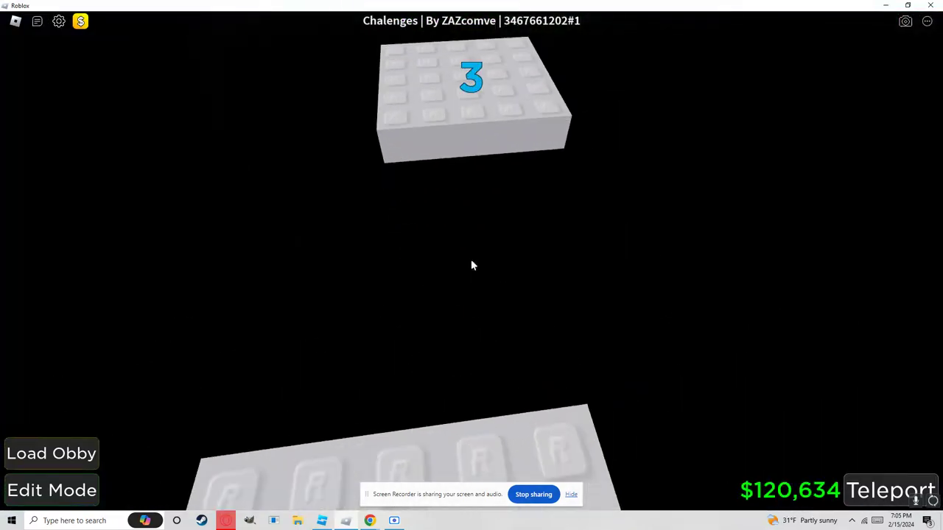
key(w)
key(w)
key(w)
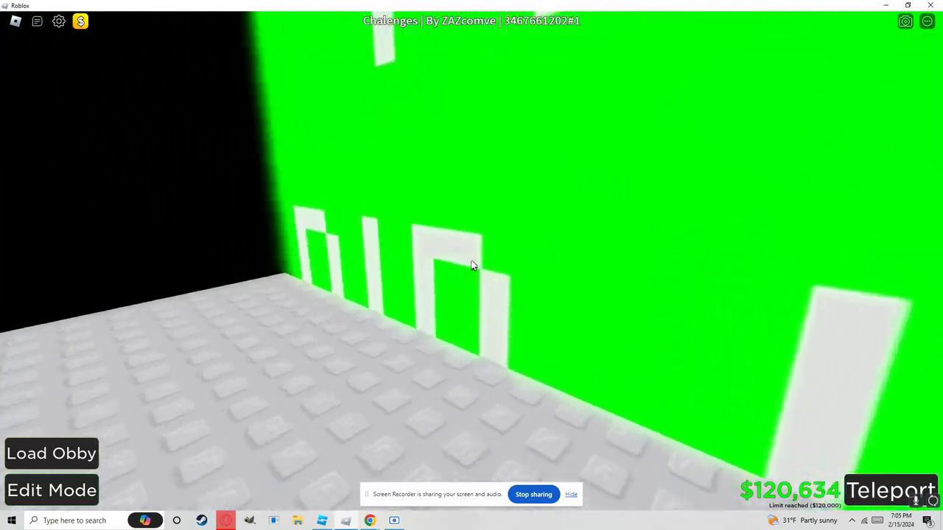
key(w)
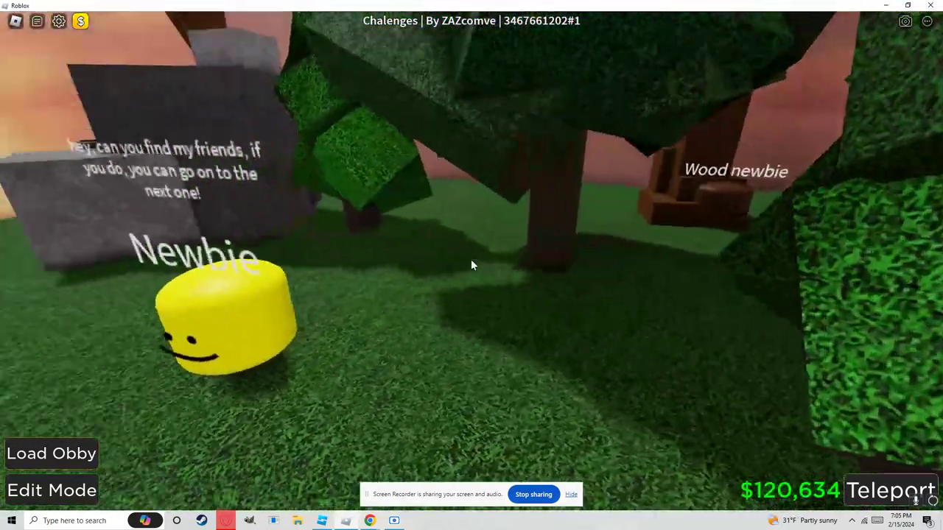
key(w)
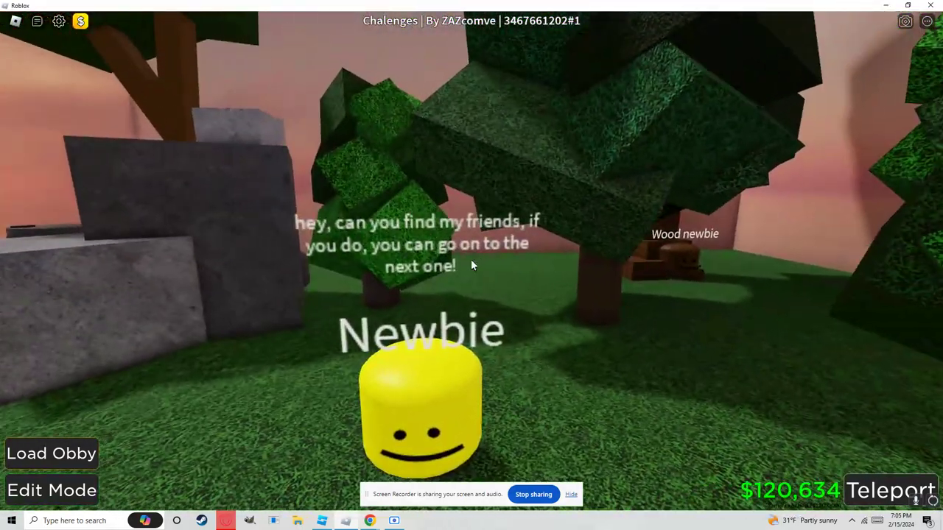
key(w)
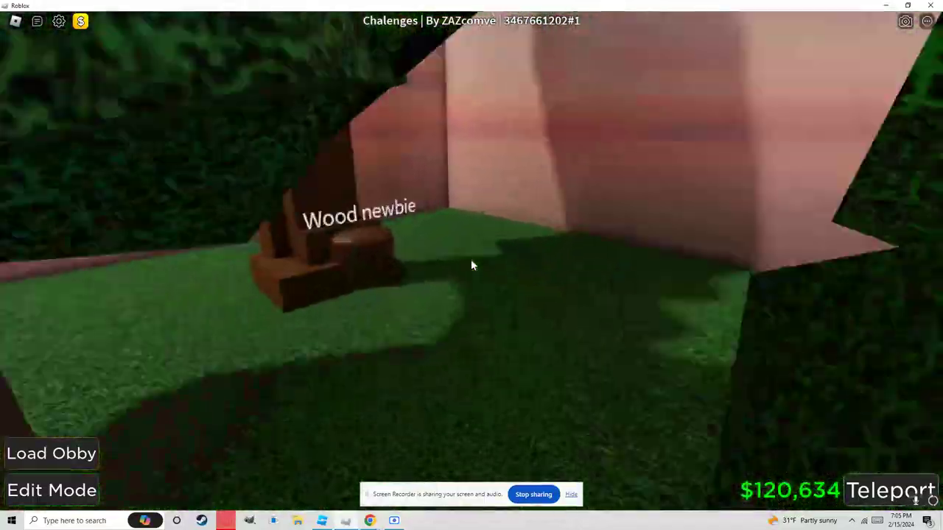
key(w)
Turn the camera to look around the grey studded room with wedge obstacles.
drag(471, 266, 472, 265)
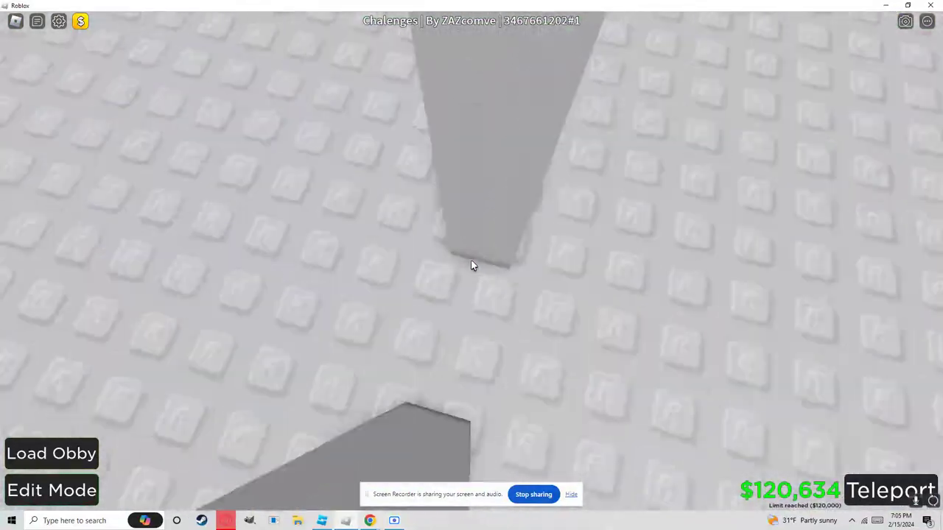
drag(471, 265, 472, 265)
key(w)
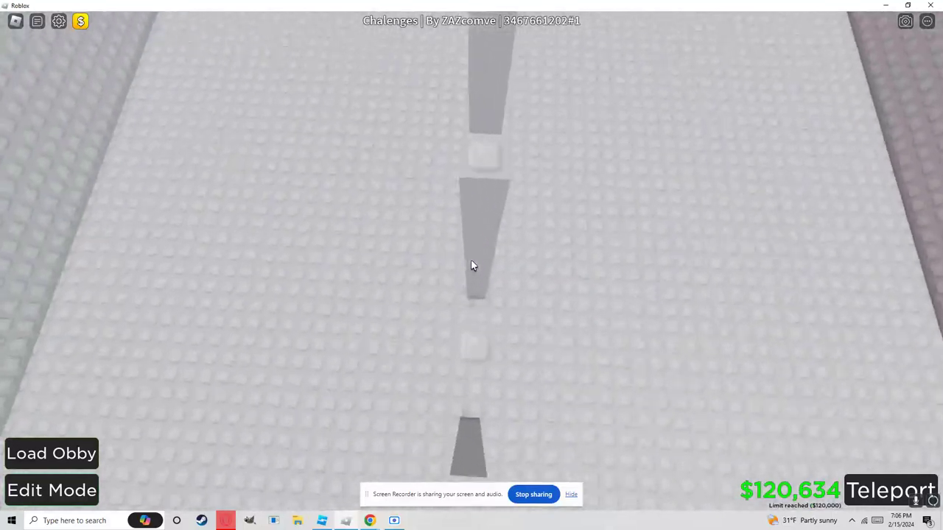
drag(472, 266, 472, 265)
scroll(472, 266, down, 5)
scroll(429, 281, up, 4)
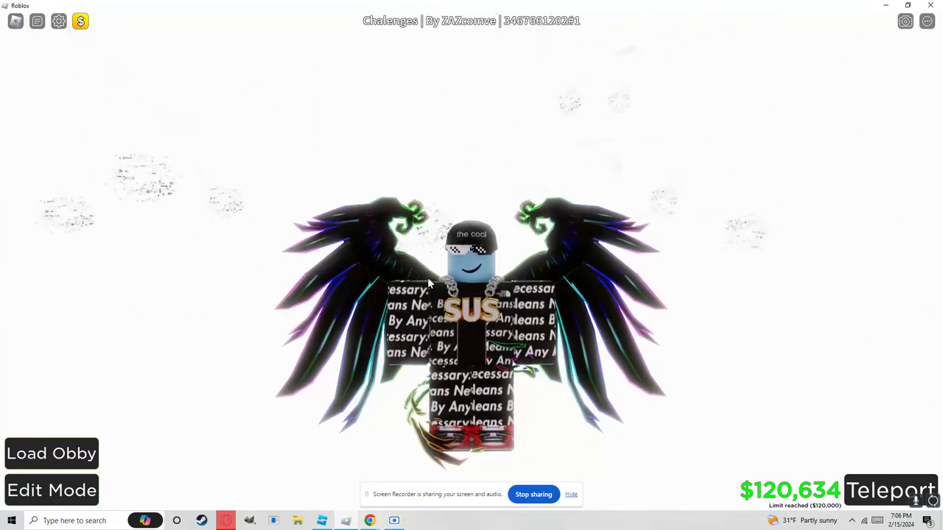